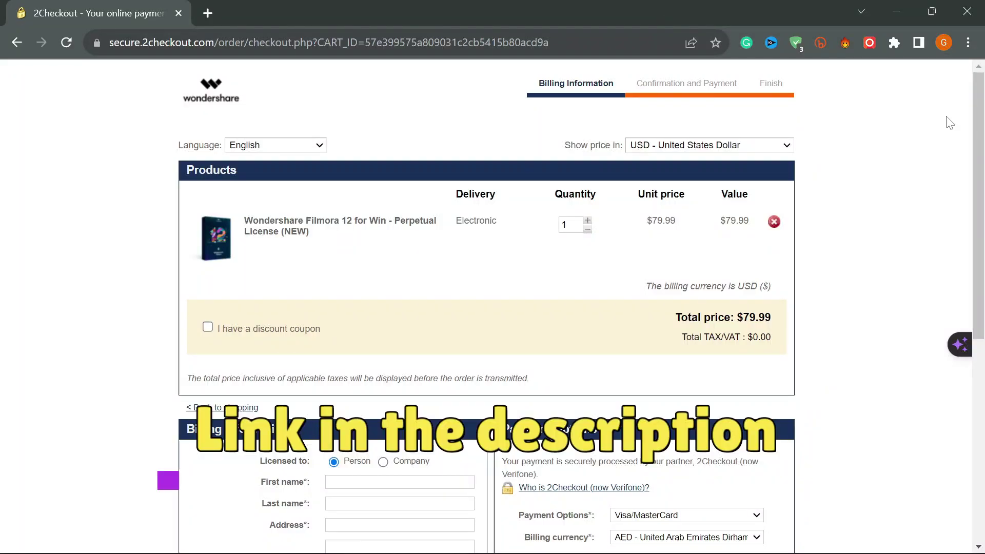
scroll(493, 308, up, 10)
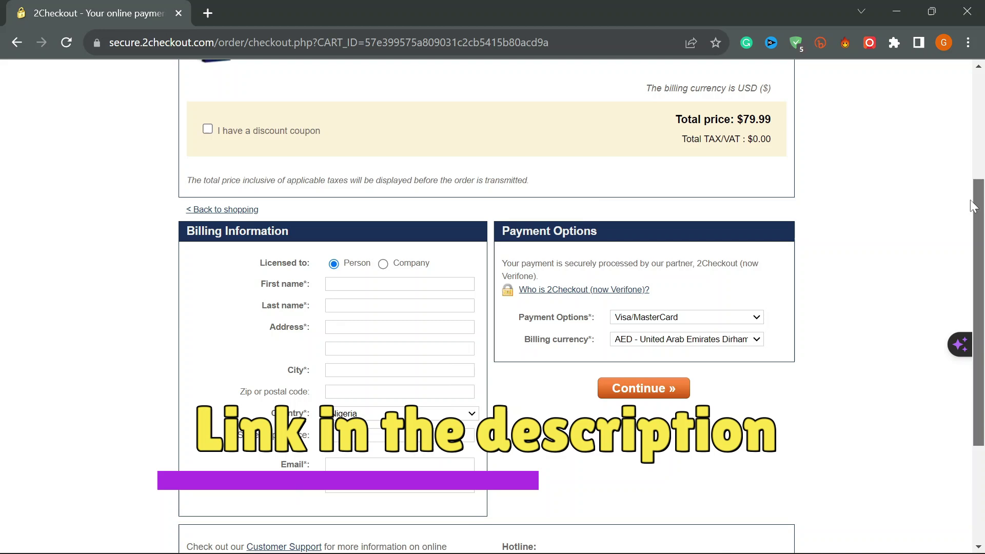
Apply the saved discount coupon so the $16.00 discount brings the total to $63.99.
click(208, 320)
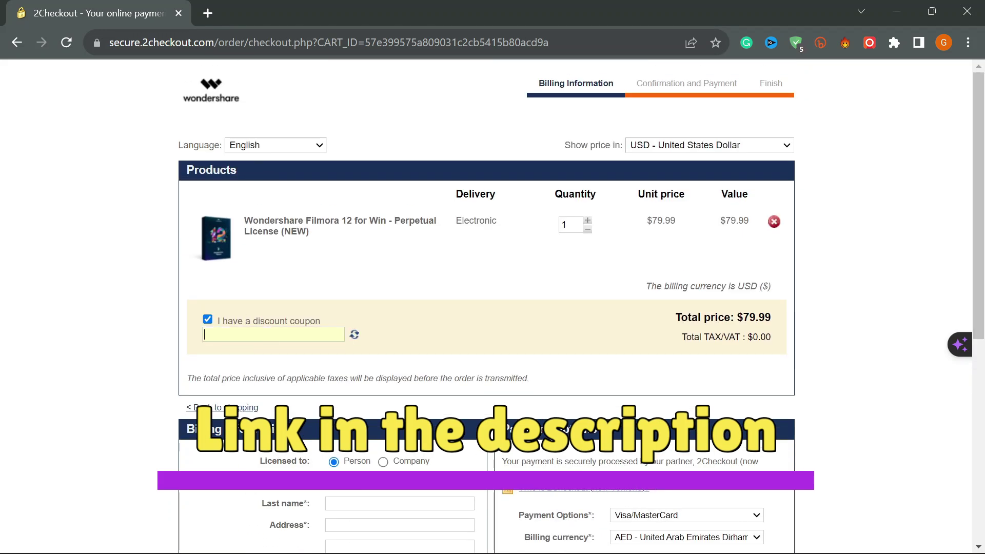
click(273, 333)
click(293, 358)
click(353, 336)
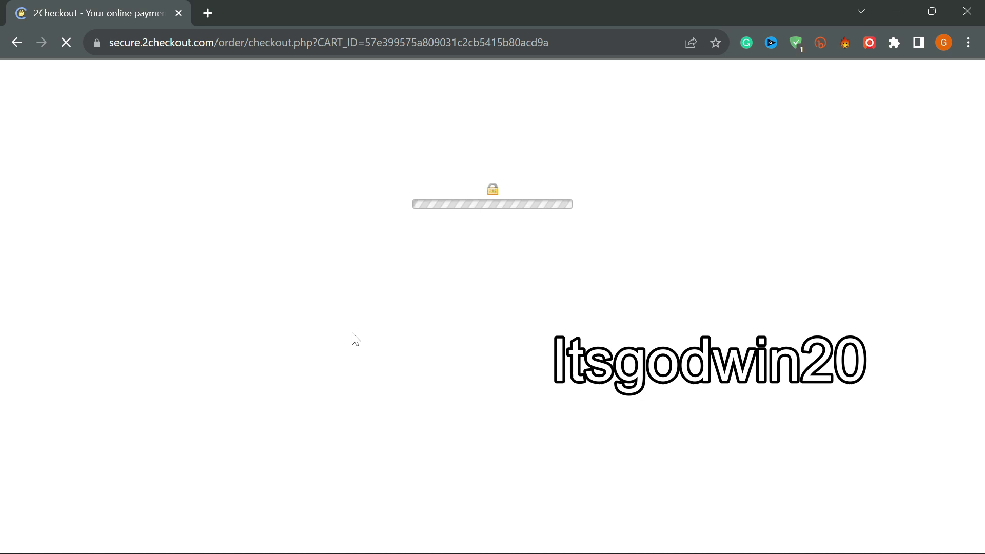
drag(706, 286, 736, 286)
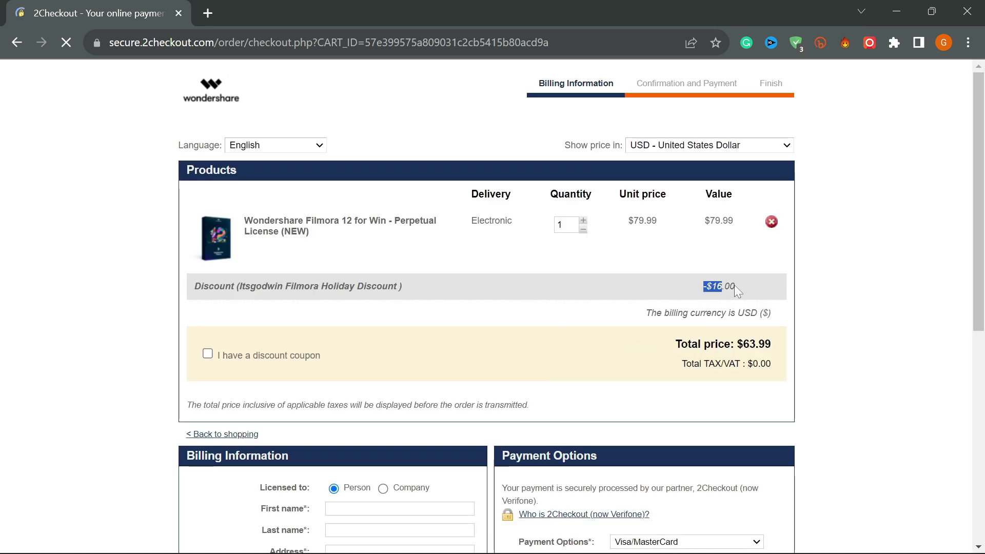
click(863, 285)
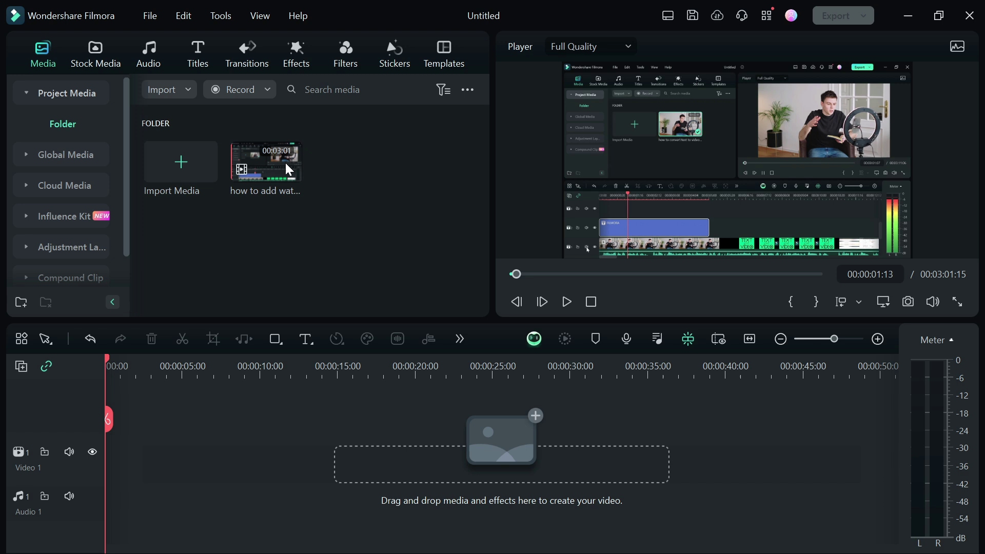
Add the 3-minute watermark tutorial clip to Video 1 and preview about four seconds.
mouse_move(266, 161)
drag(257, 166, 115, 462)
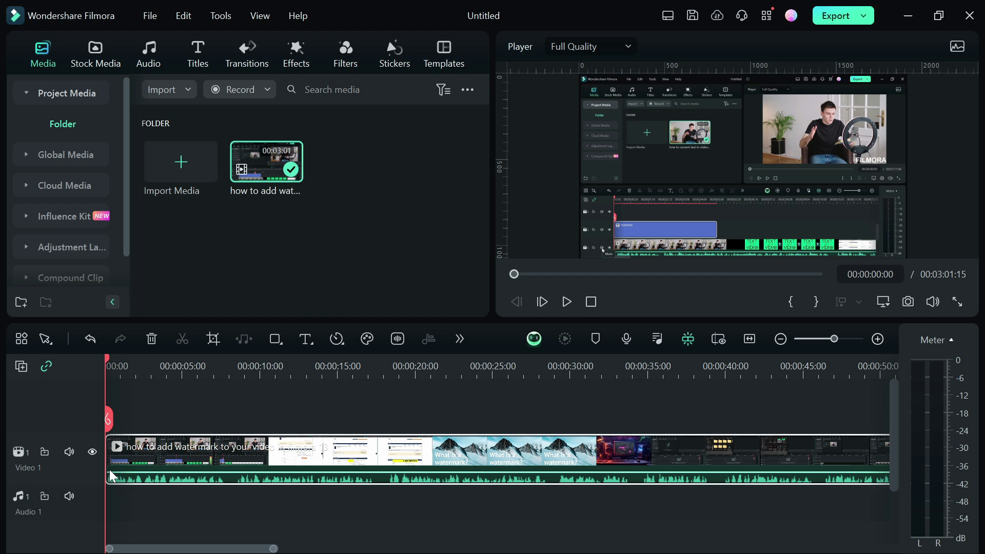
key(space)
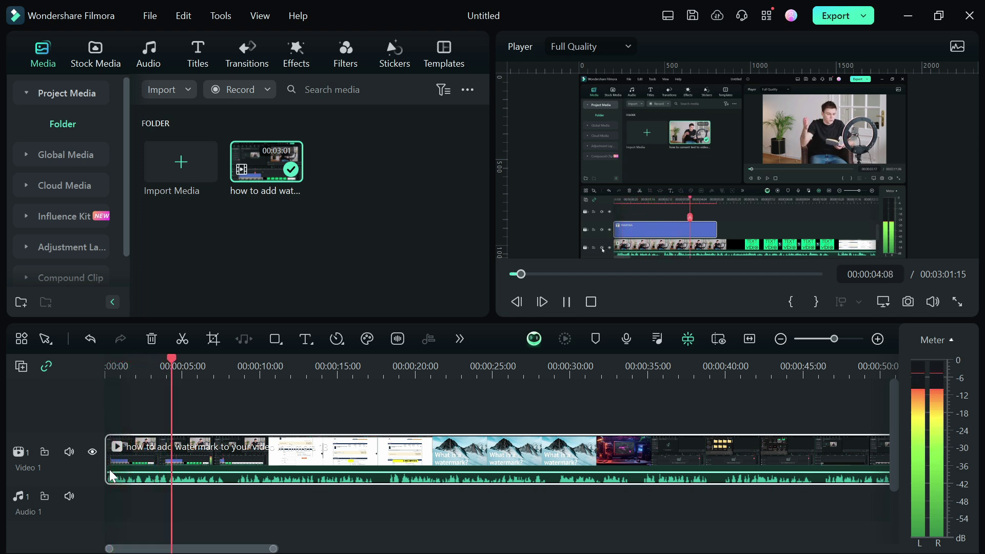
key(space)
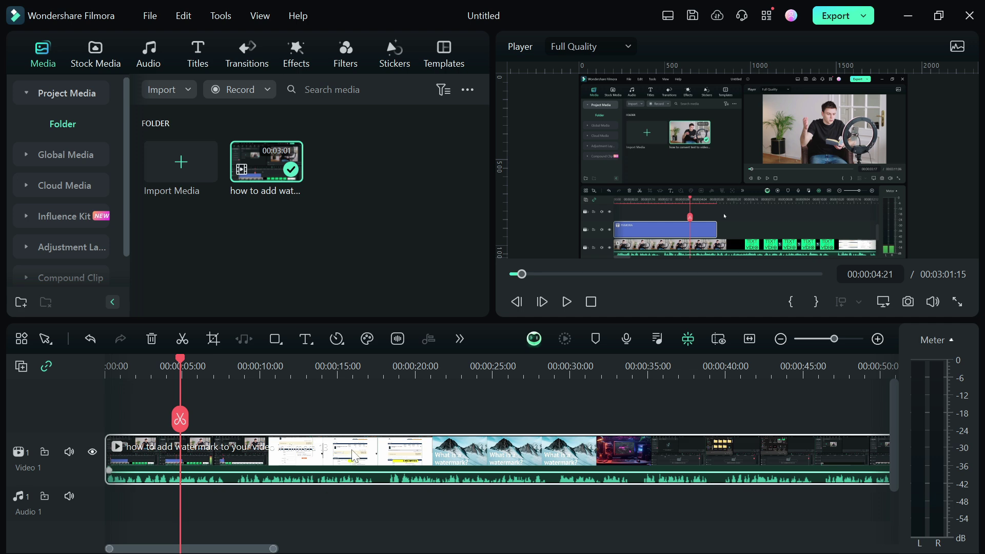
Run Speech-to-Text on the watermark clip with automatic active words and Titles output.
right_click(354, 458)
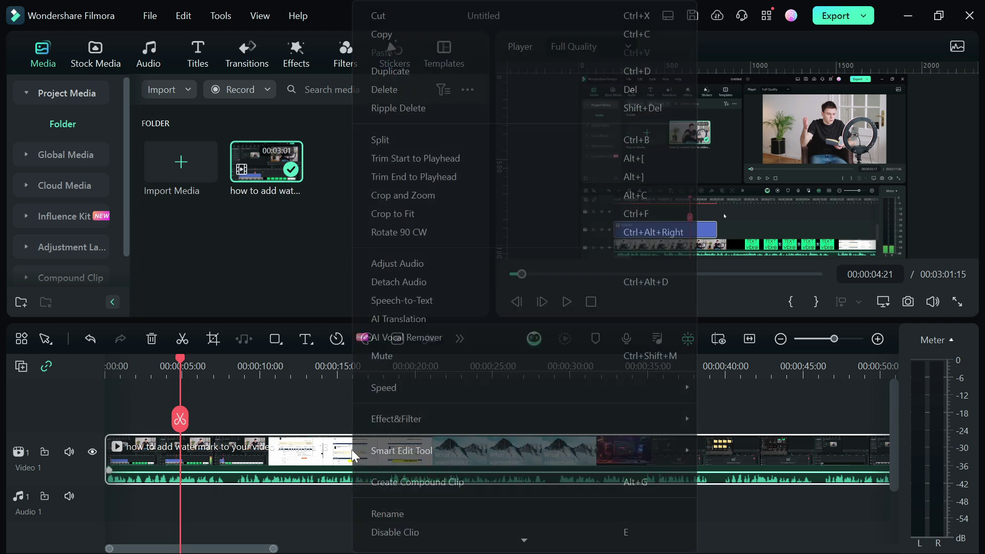
click(441, 302)
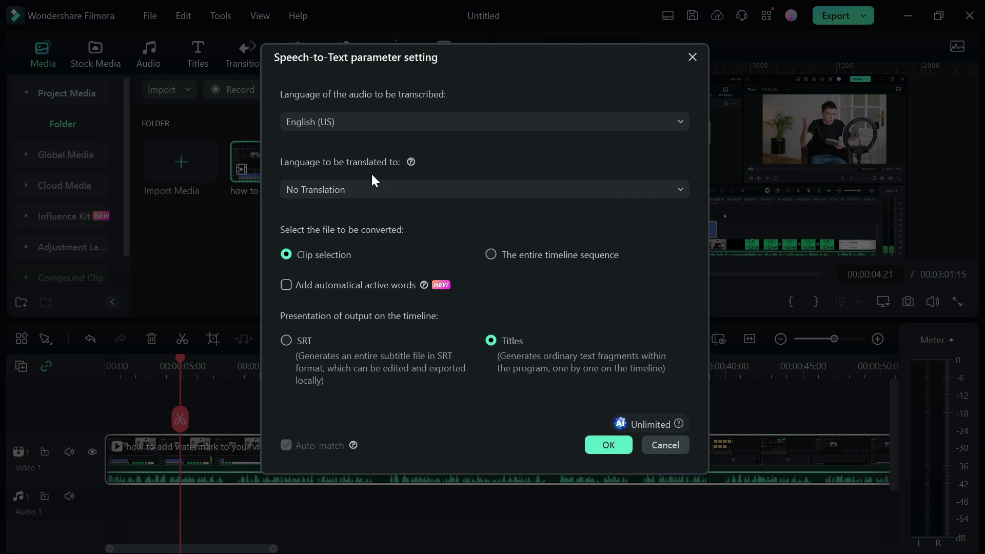
click(287, 285)
click(608, 445)
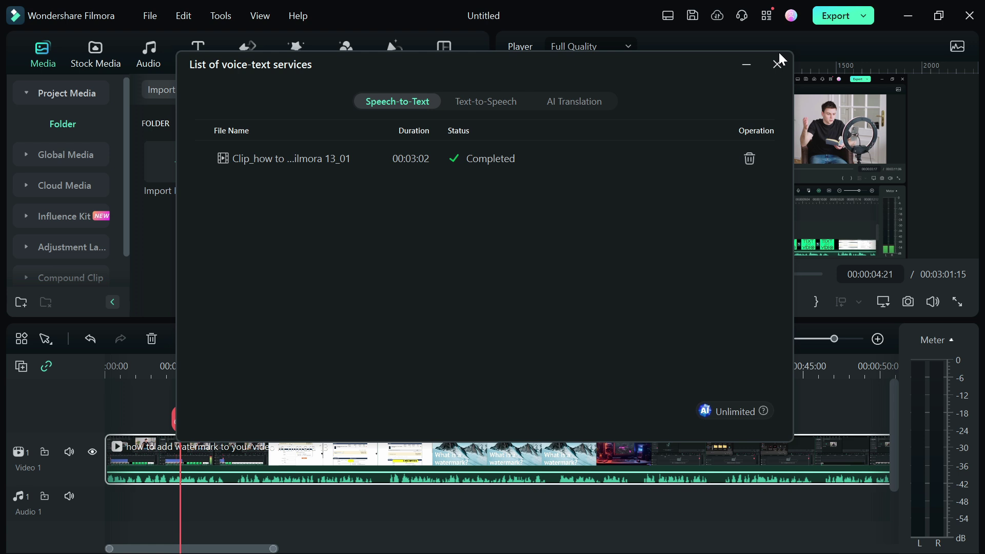
Close the voice-text services window and play the captioned clip from the start to 8 seconds.
click(778, 66)
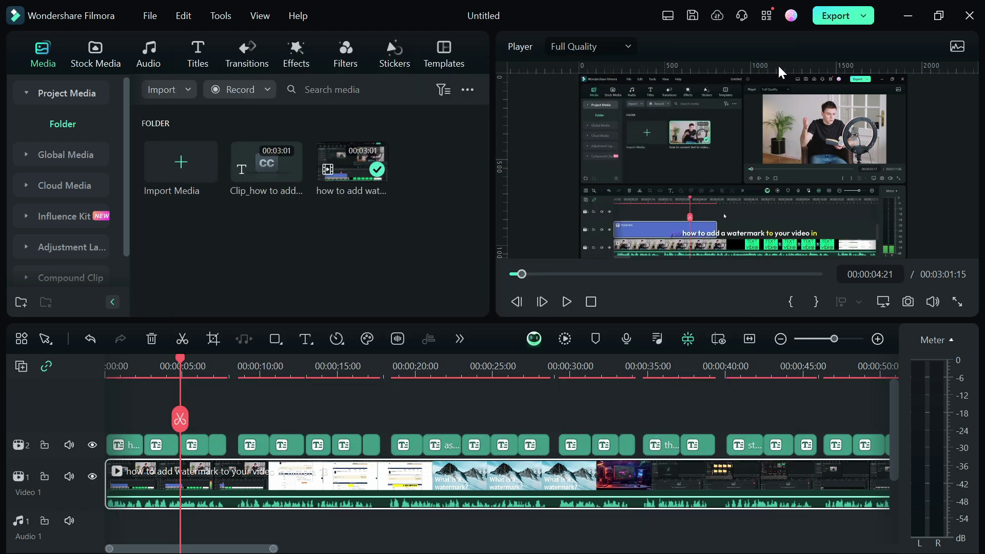
click(118, 377)
key(space)
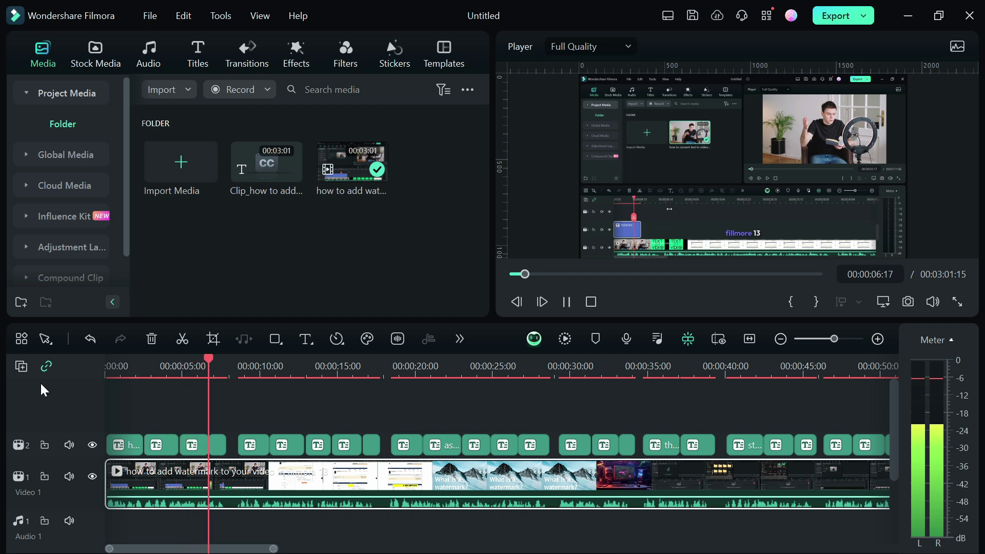
key(space)
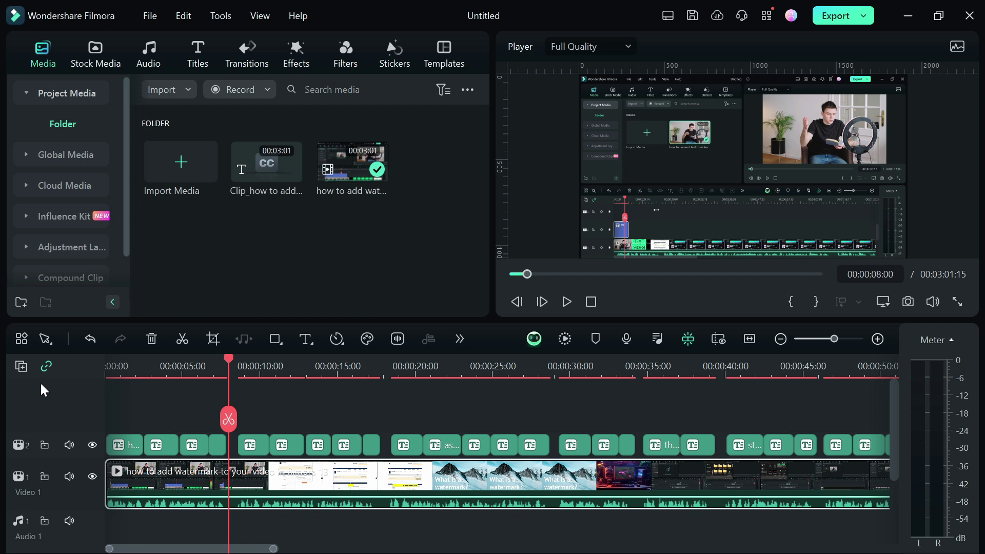
Apply the green-highlighted-word title template to all caption clips, confirming the Tips prompt.
click(252, 445)
double_click(254, 450)
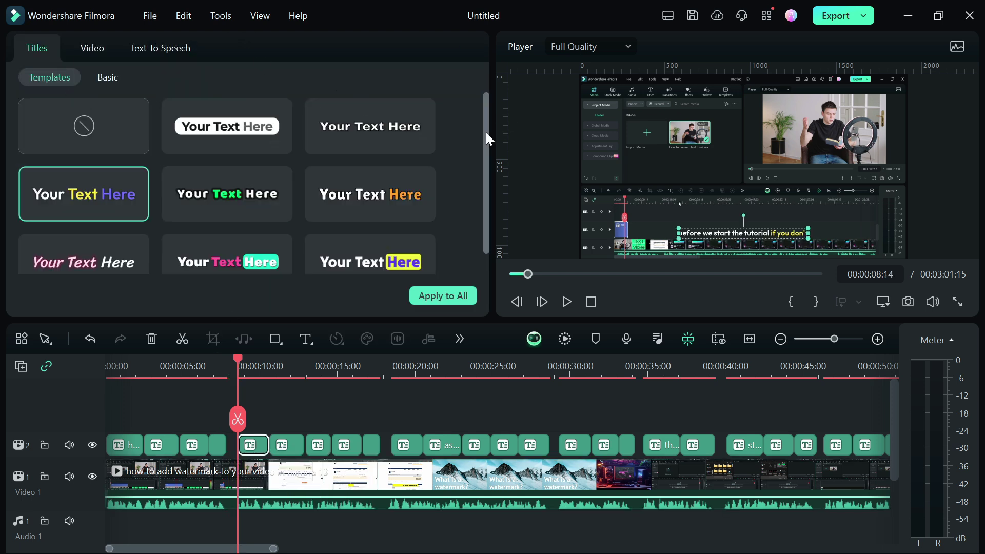
scroll(492, 192, down, 1)
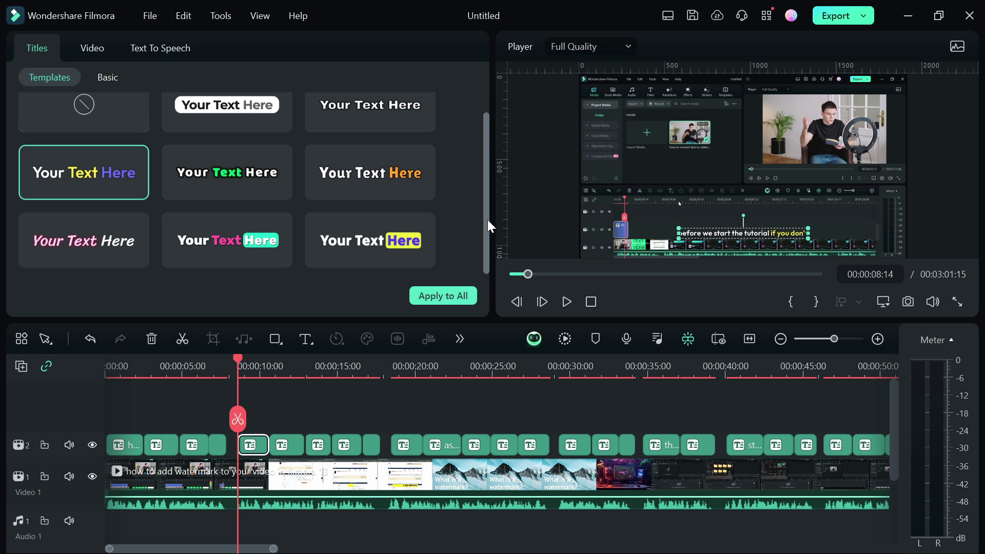
scroll(483, 203, up, 1)
mouse_move(227, 172)
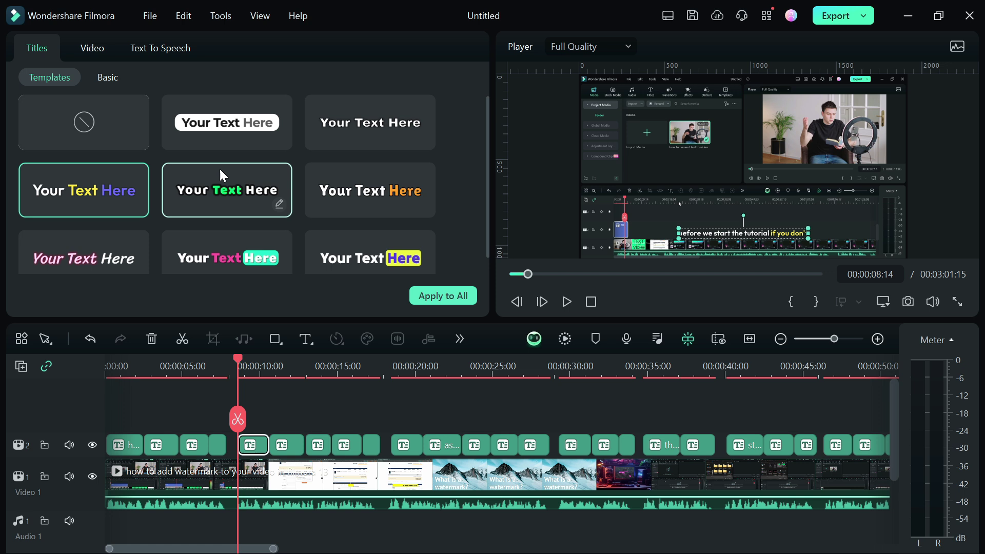
click(221, 179)
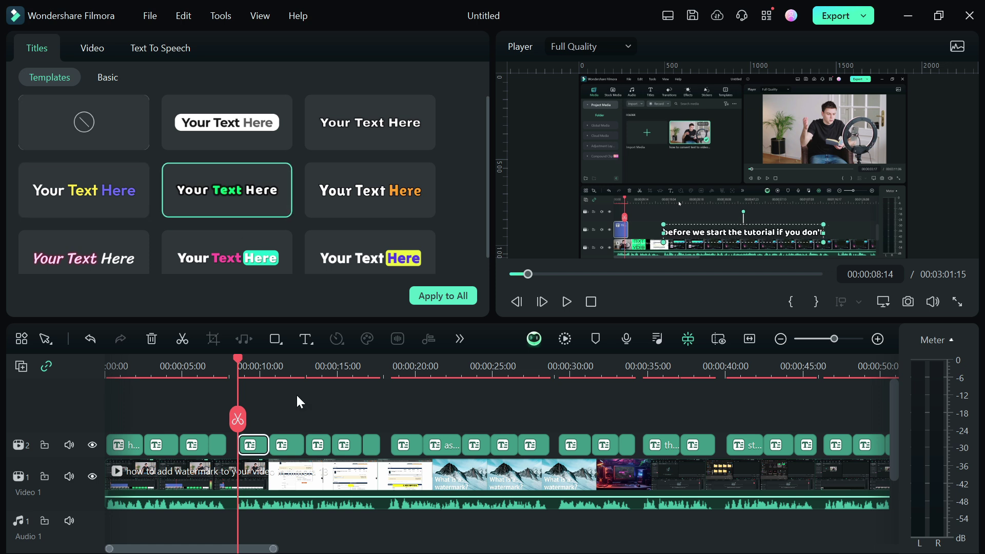
click(118, 383)
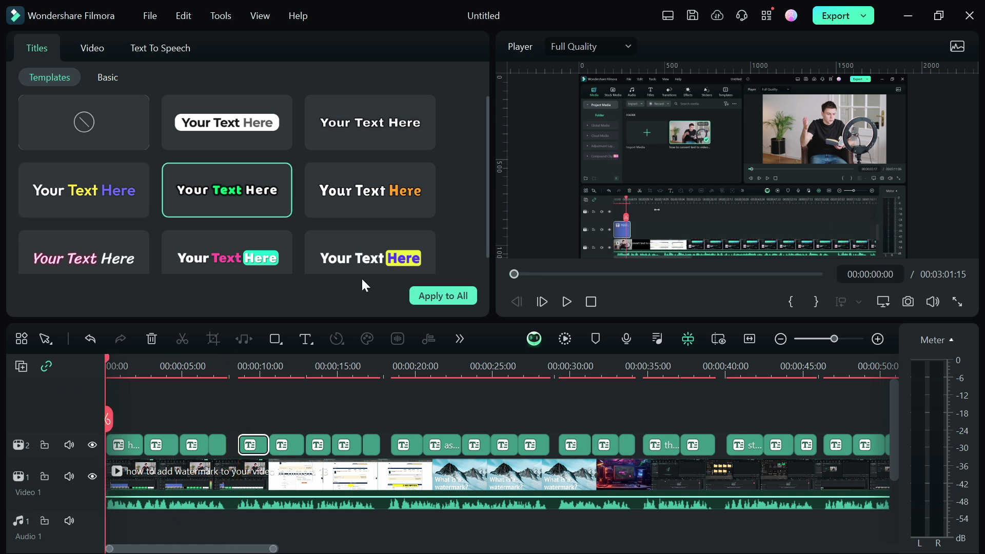
click(424, 299)
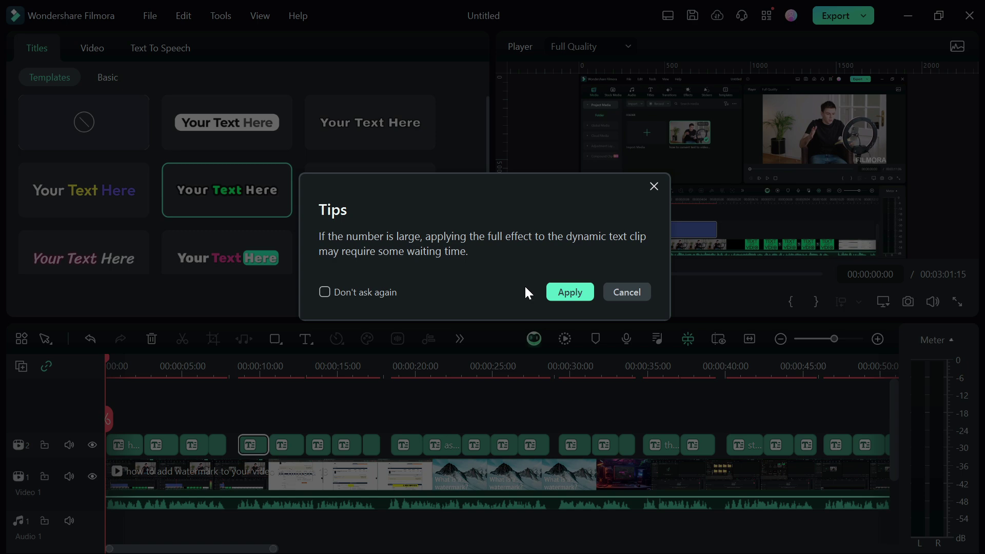
click(568, 291)
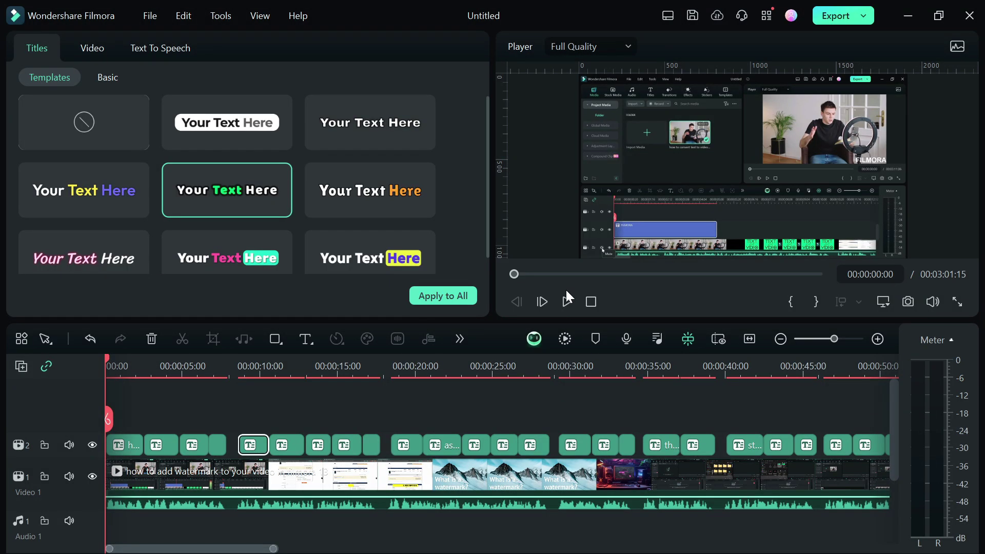
click(568, 301)
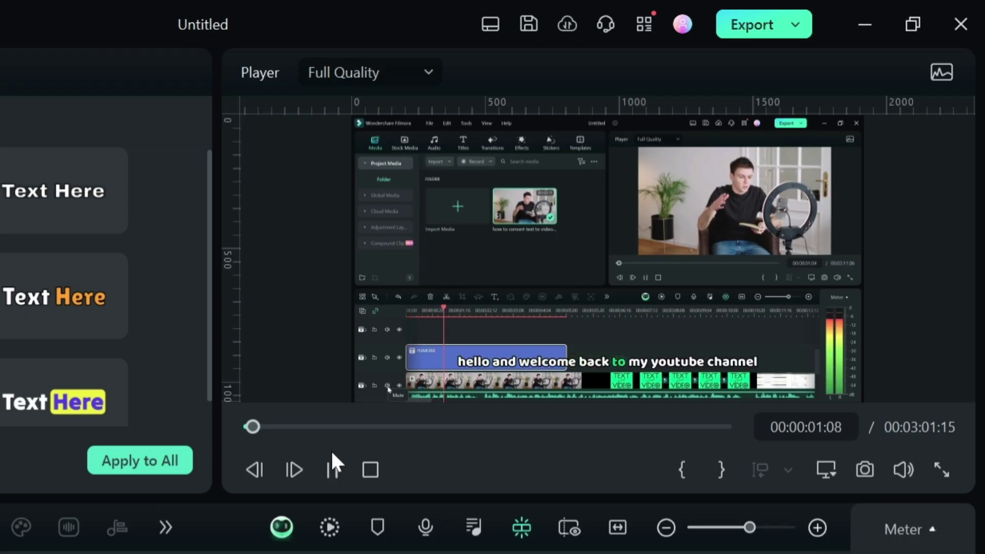